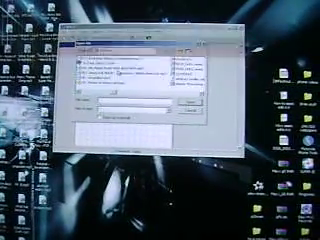
Select the seem file in XVI32's Open dialog so its name fills the file-name box.
{"action": "left_click", "coordinate": [185, 62]}
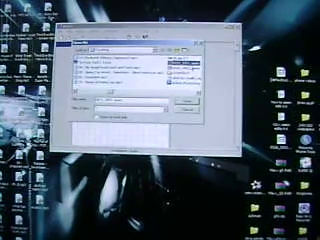